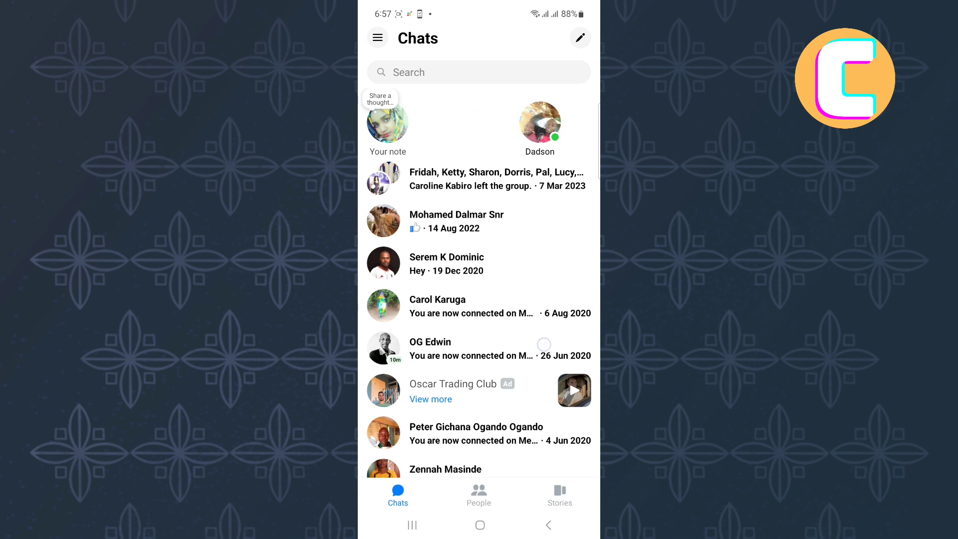
{"action": "scroll", "coordinate": [480, 300], "scroll_direction": "down", "scroll_amount": 5}
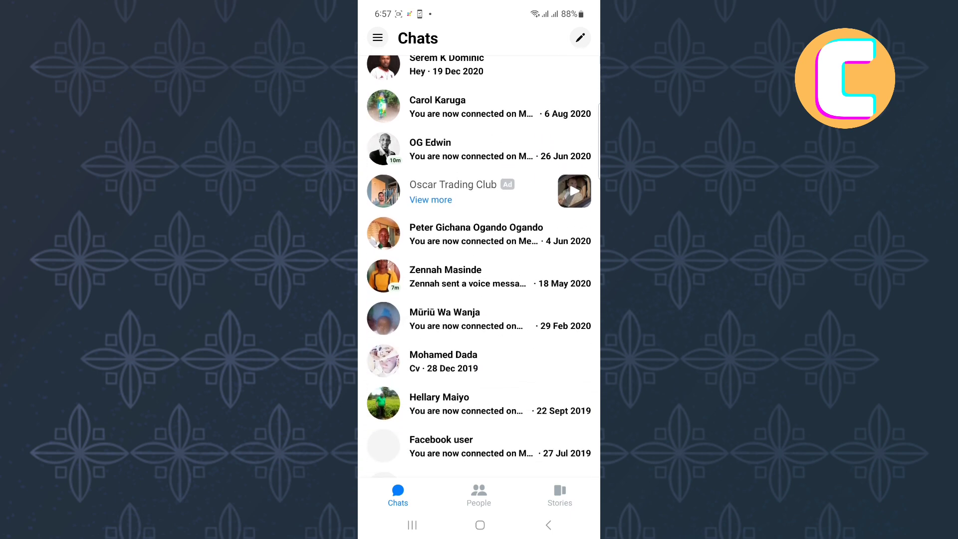
{"action": "scroll", "coordinate": [479, 300], "scroll_direction": "down", "scroll_amount": 5}
{"action": "scroll", "coordinate": [479, 299], "scroll_direction": "down", "scroll_amount": 2}
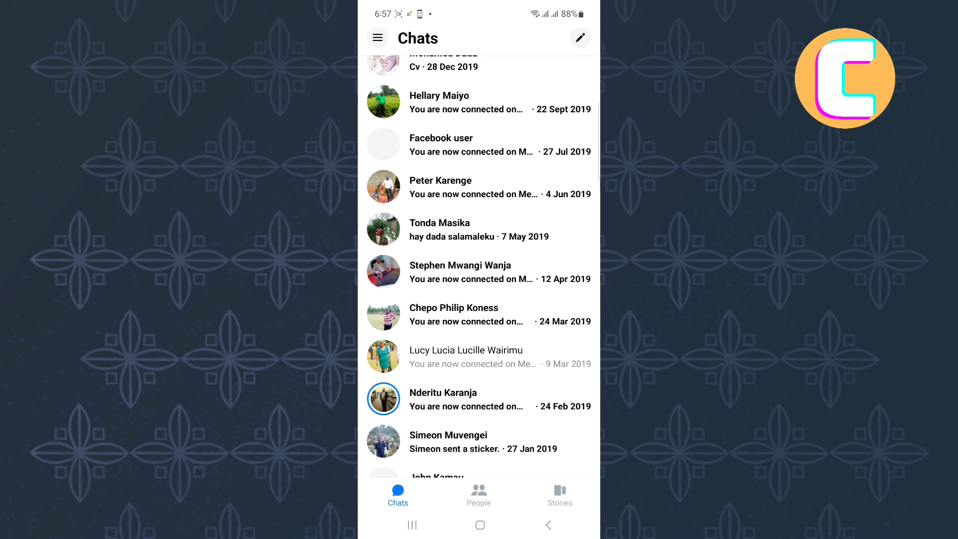
{"action": "scroll", "coordinate": [480, 300], "scroll_direction": "up", "scroll_amount": 15}
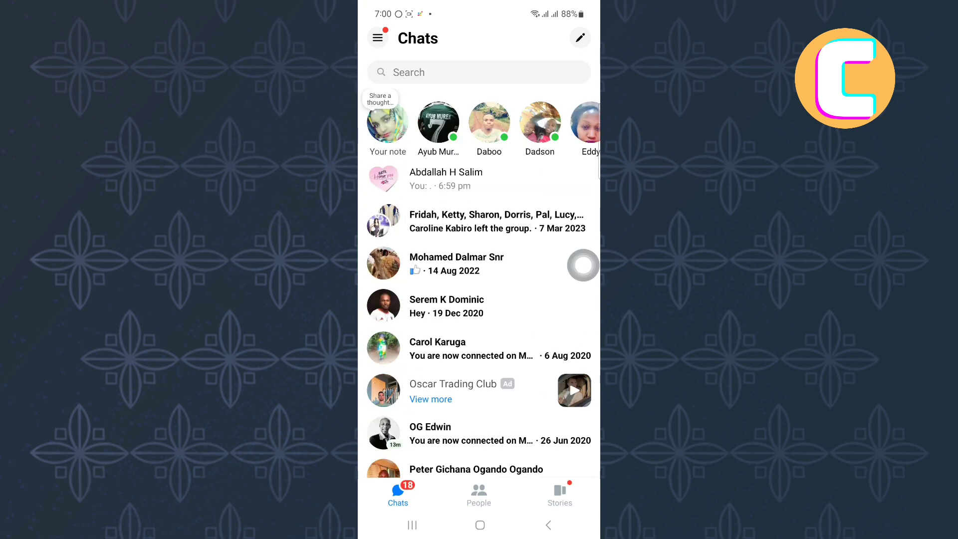
Step: Open the latest conversation, send a screenshot into it, then return to the home screen
{"action": "left_click", "coordinate": [509, 186]}
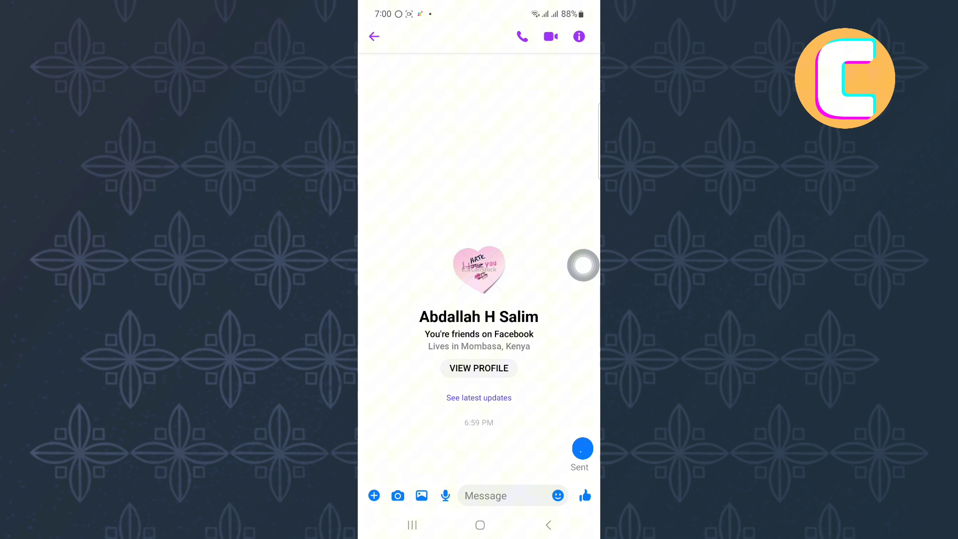
{"action": "left_click", "coordinate": [422, 498]}
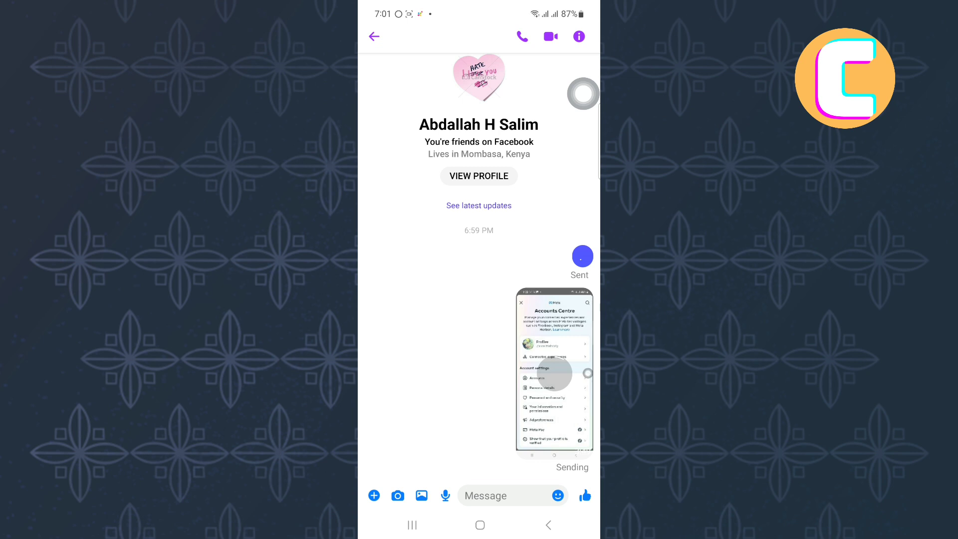
{"action": "left_click", "coordinate": [479, 525]}
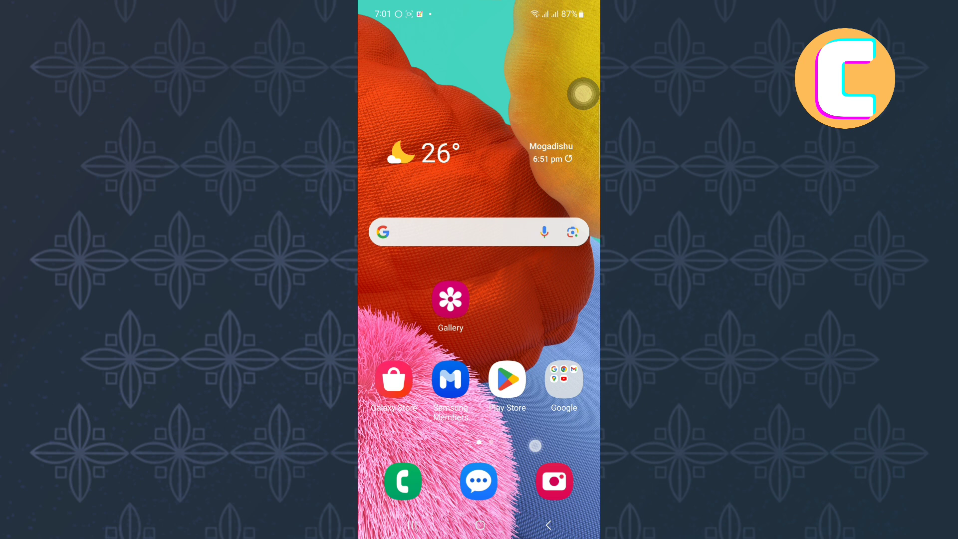
Step: Open the app drawer and go back to its first page of apps
{"action": "left_click_drag", "start_coordinate": [535, 446], "coordinate": [535, 225]}
{"action": "left_click_drag", "start_coordinate": [389, 300], "coordinate": [569, 300]}
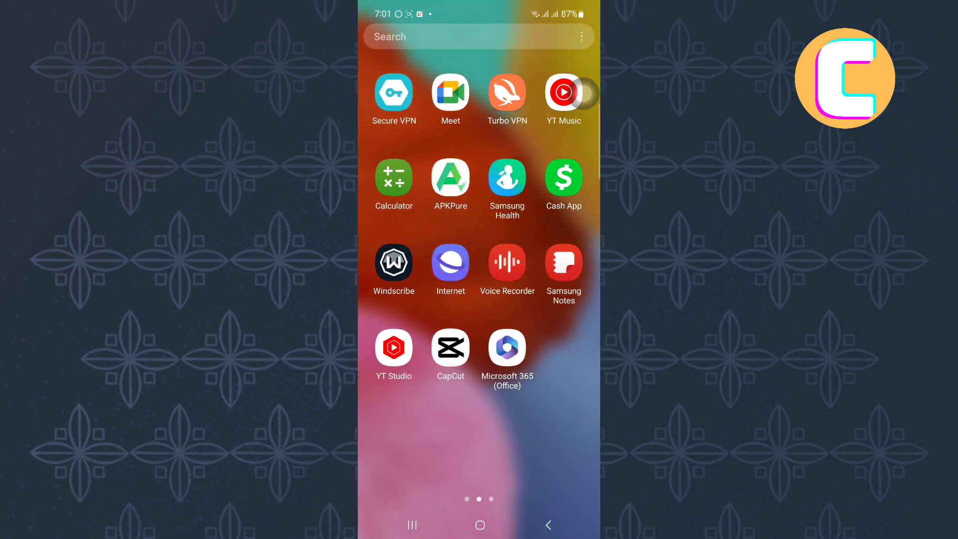
{"action": "left_click_drag", "start_coordinate": [390, 300], "coordinate": [569, 299]}
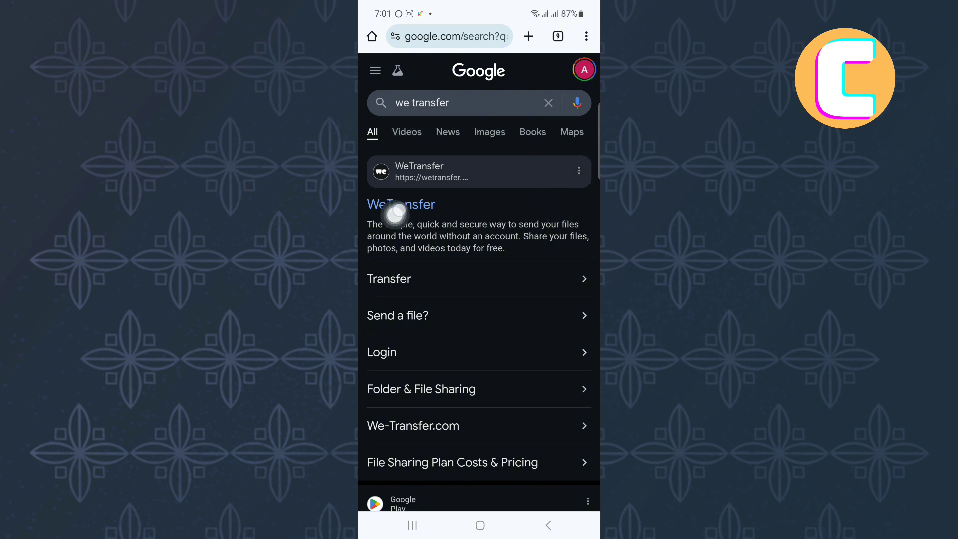
Step: Open the WeTransfer result, choose to send a file, and agree to the terms
{"action": "left_click", "coordinate": [415, 204]}
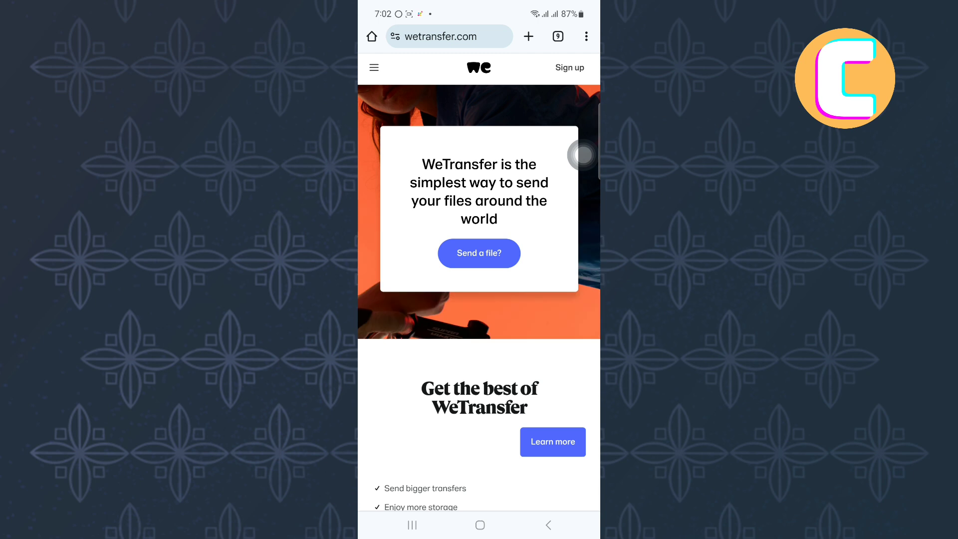
{"action": "left_click", "coordinate": [470, 253]}
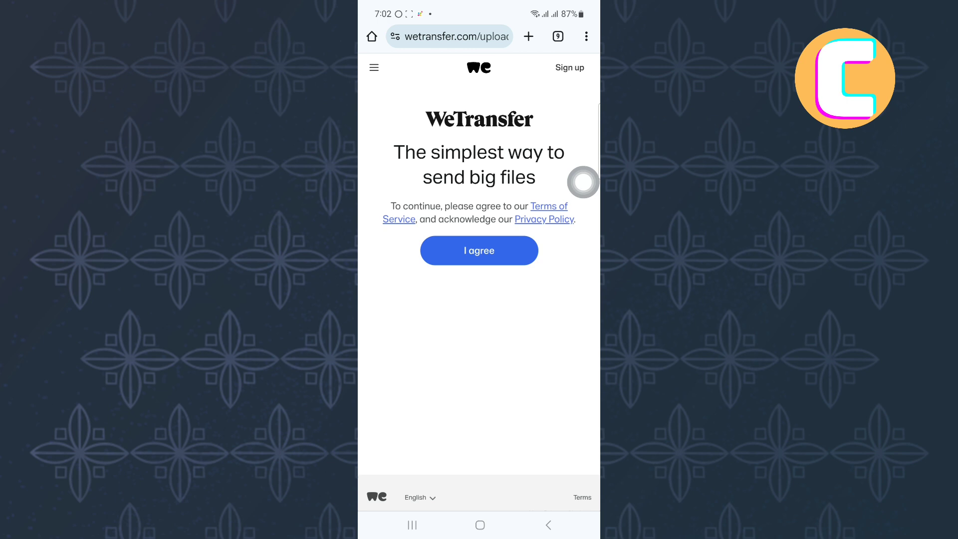
{"action": "left_click", "coordinate": [476, 250]}
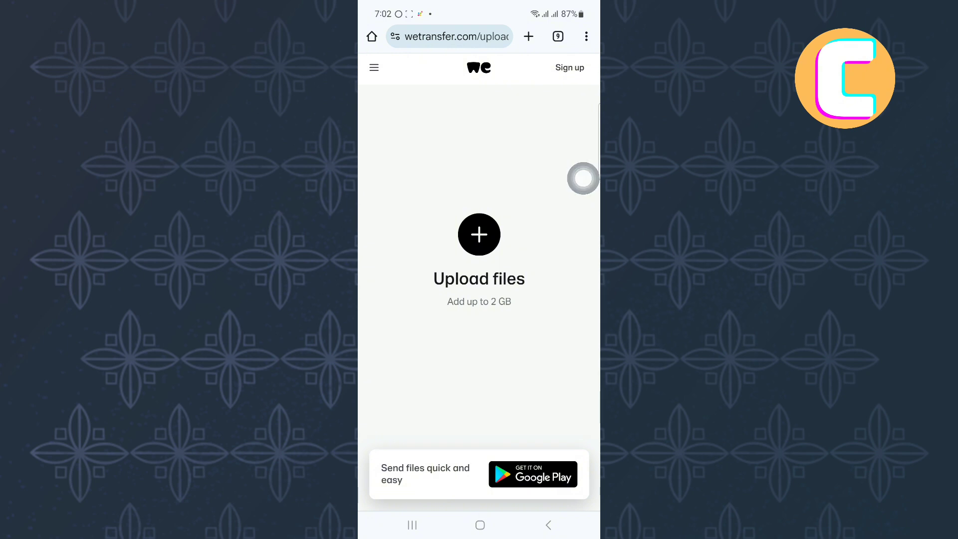
Step: Upload the Screen_Recording mp4 from Recent files and continue to the delivery options
{"action": "left_click", "coordinate": [479, 235]}
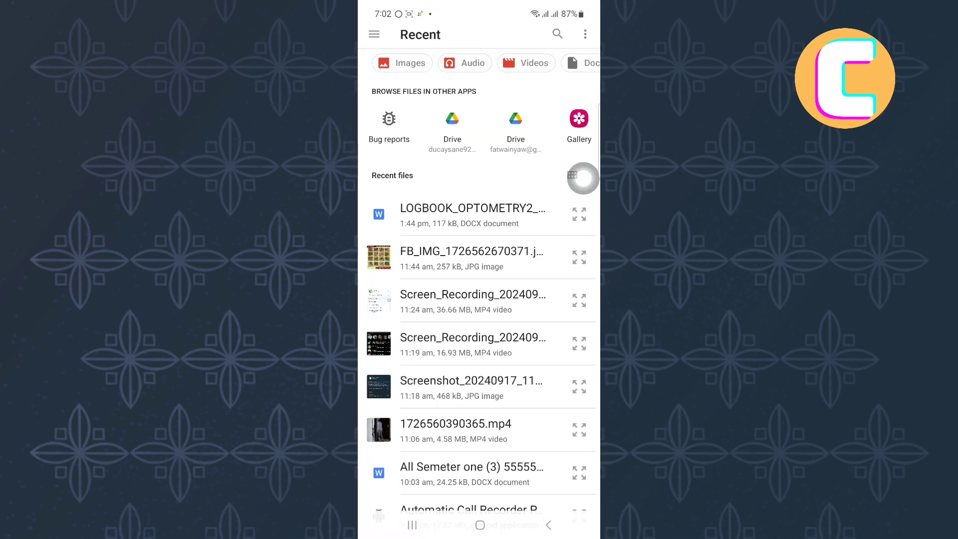
{"action": "left_click", "coordinate": [472, 302]}
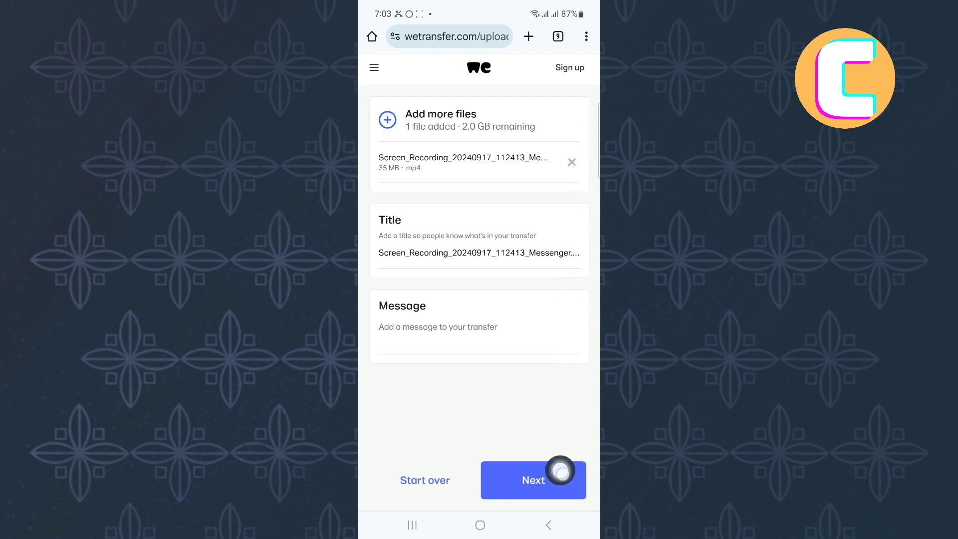
{"action": "left_click", "coordinate": [529, 480]}
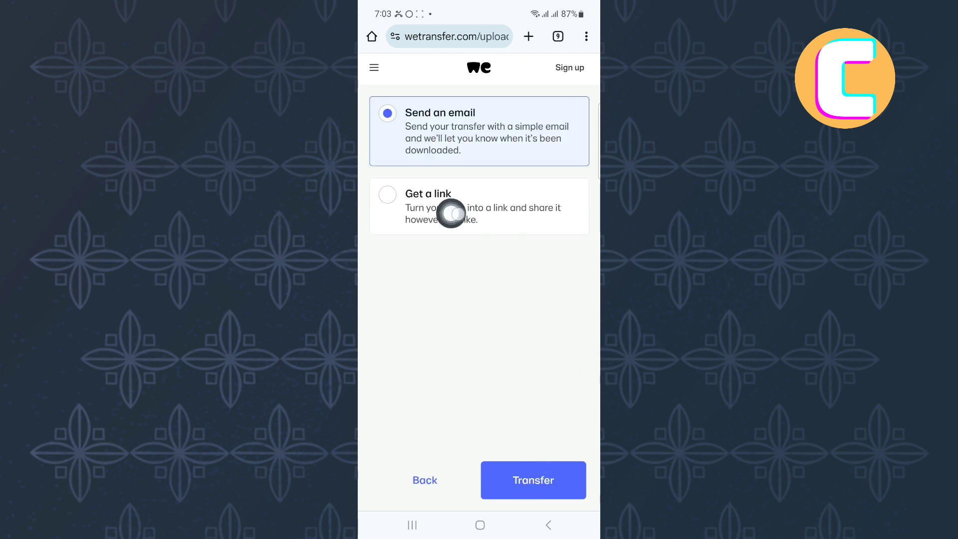
Step: Choose 'Get a link' delivery and generate the WeTransfer download link
{"action": "left_click", "coordinate": [479, 207]}
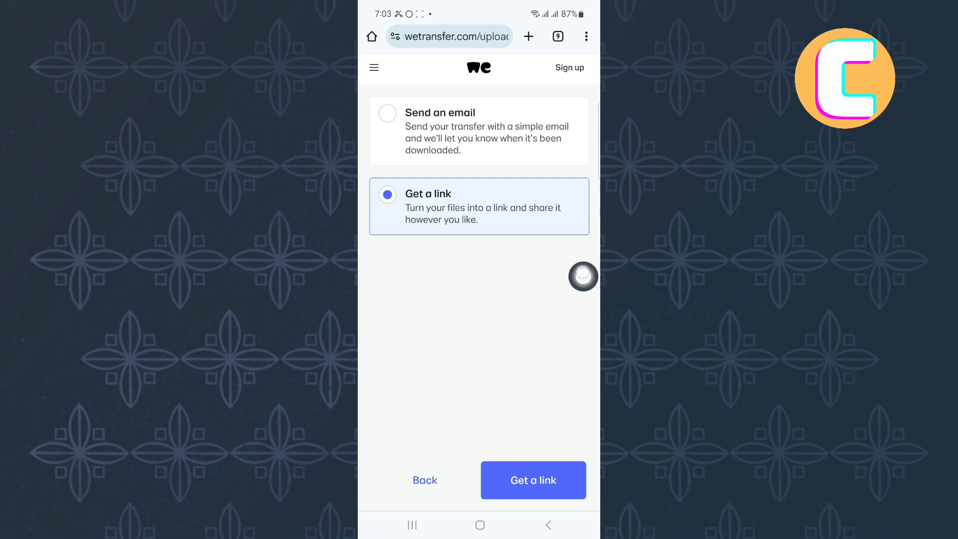
{"action": "left_click", "coordinate": [534, 480]}
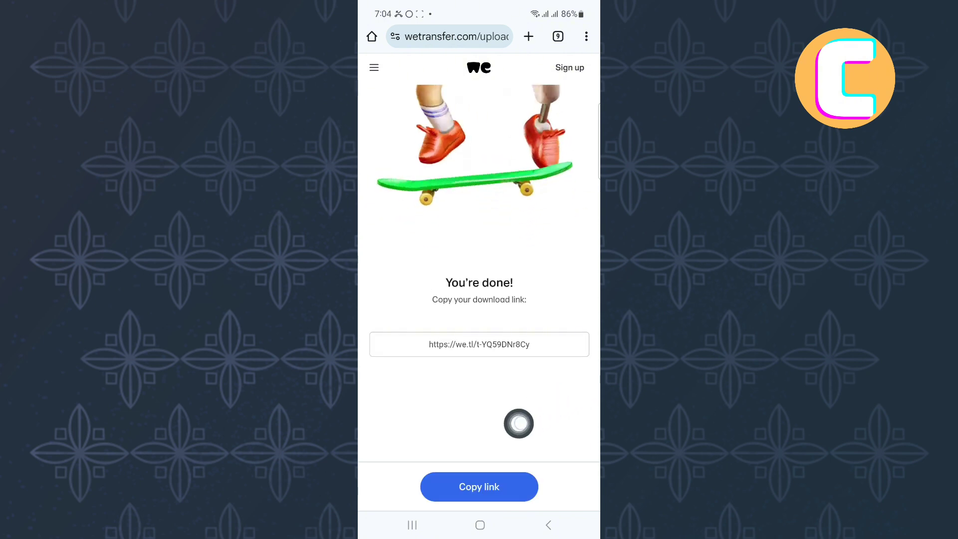
Step: Copy the WeTransfer download link, paste it into the Messenger chat, and send it
{"action": "left_click", "coordinate": [479, 486]}
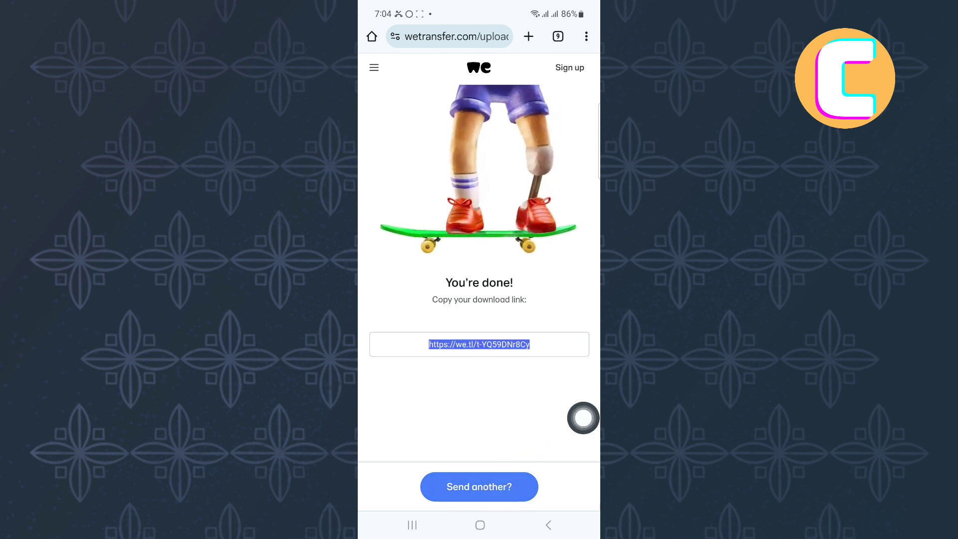
{"action": "left_click", "coordinate": [449, 496]}
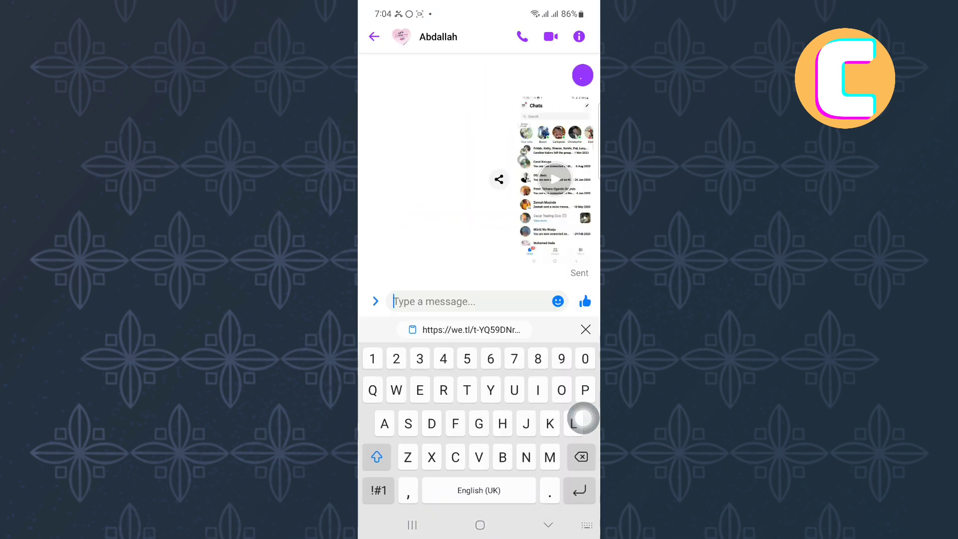
{"action": "left_click", "coordinate": [464, 330]}
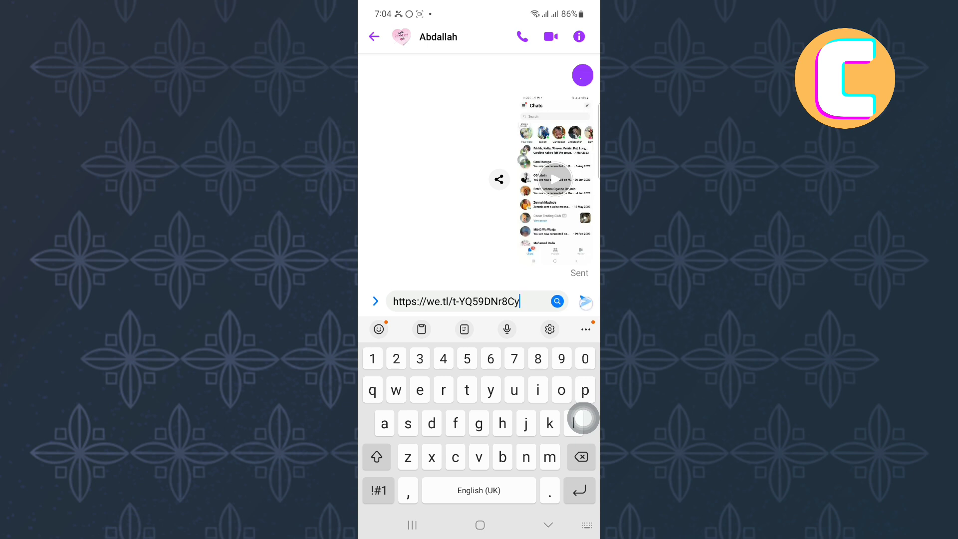
{"action": "left_click", "coordinate": [585, 301]}
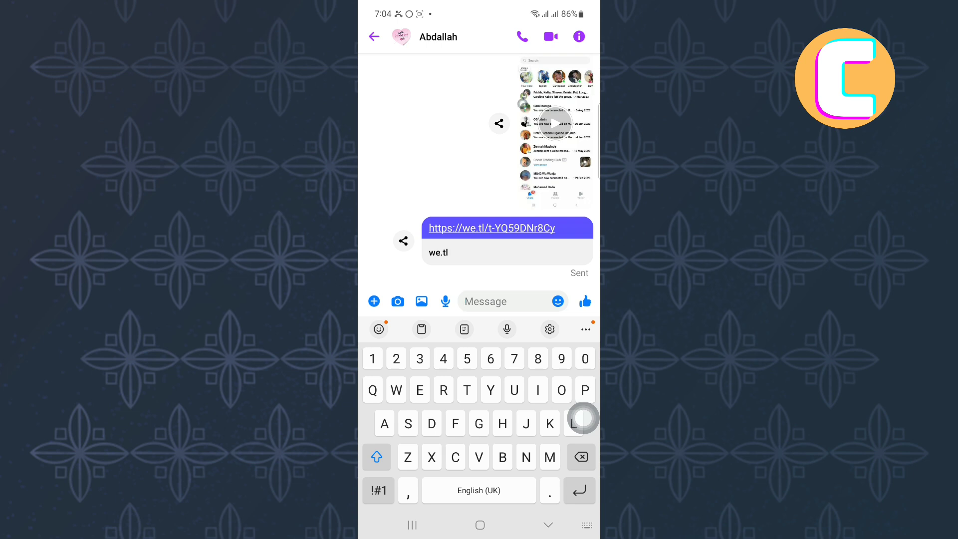
{"action": "left_click_drag", "start_coordinate": [578, 60], "coordinate": [577, 157]}
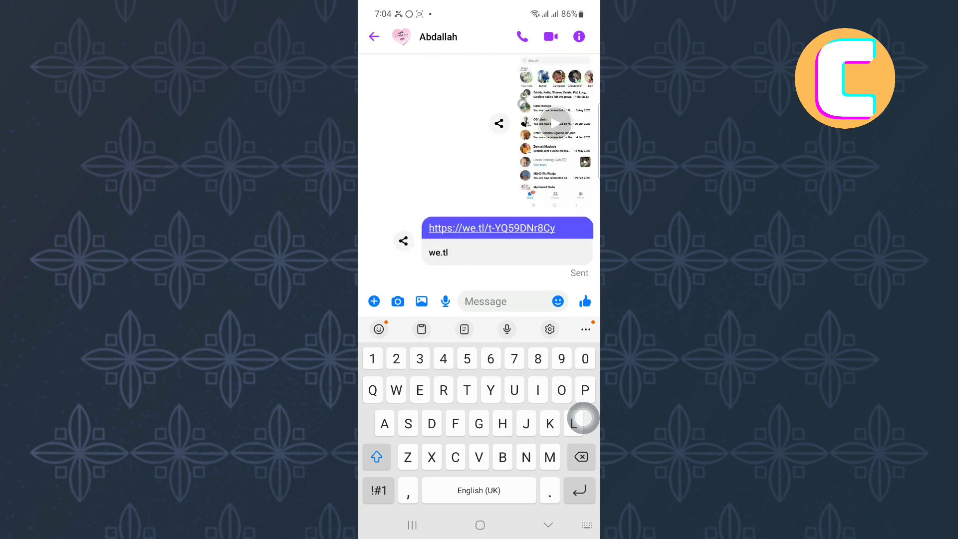